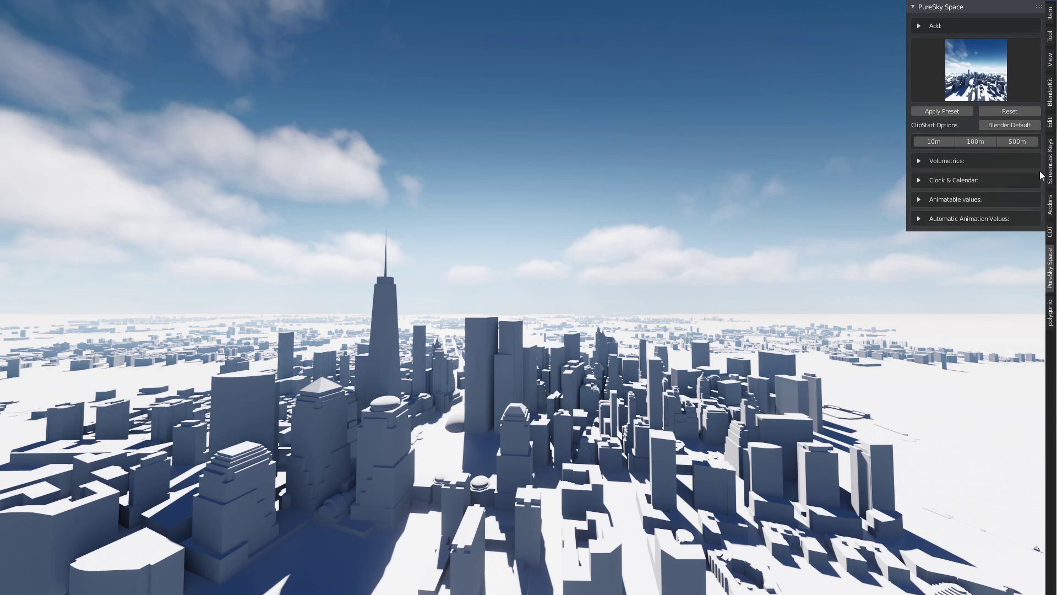
# - Look through the PureSky sky preset thumbnails and inspect the clouds above the city
pyautogui.click(979, 81)
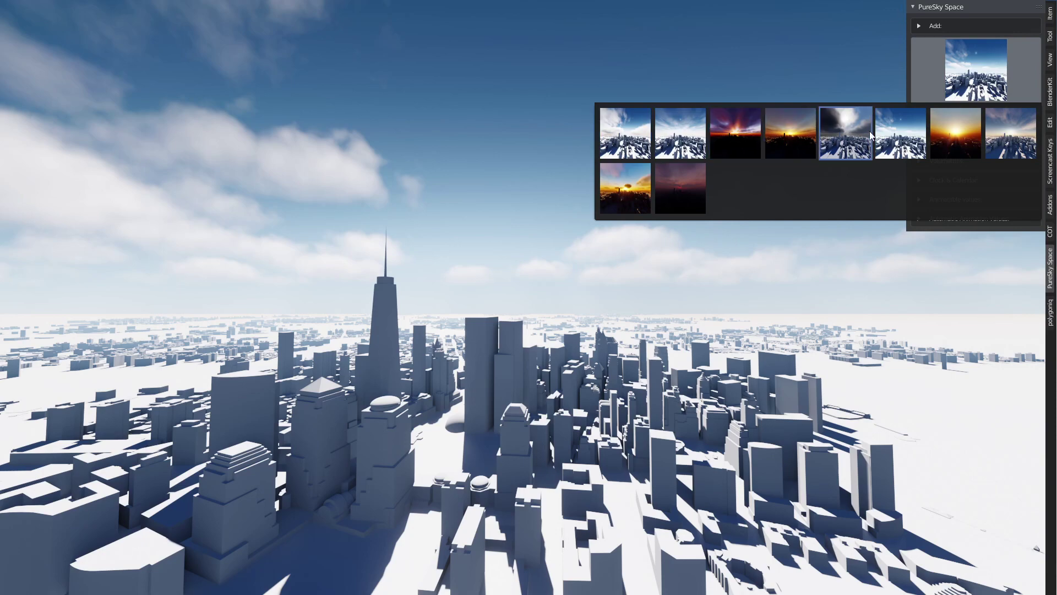
pyautogui.click(935, 74)
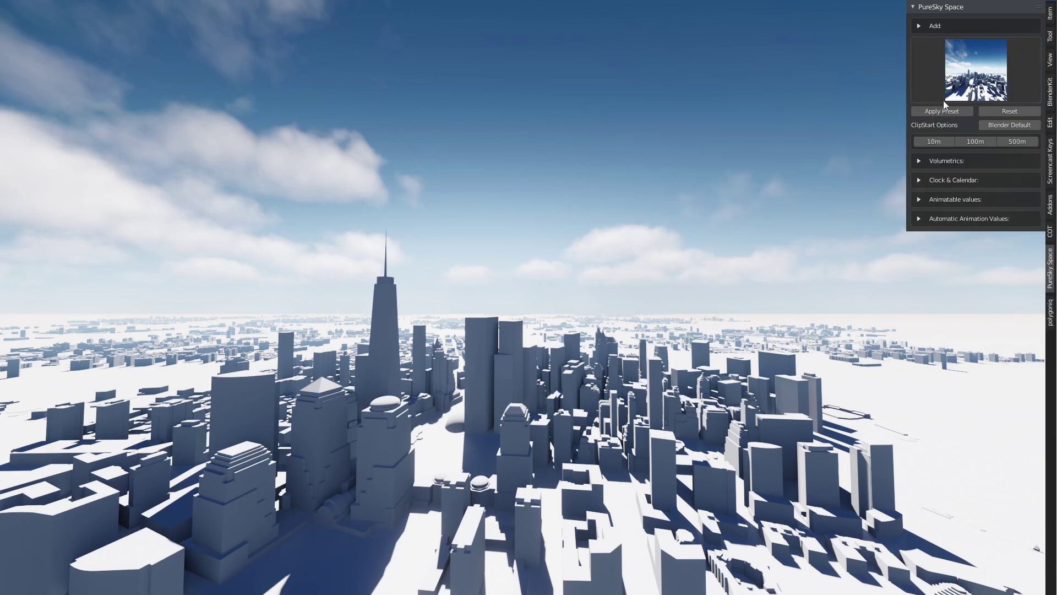
pyautogui.moveTo(615, 319)
pyautogui.mouseDown(button='middle')
pyautogui.moveTo(563, 302)
pyautogui.moveTo(607, 309)
pyautogui.mouseUp(button='middle')
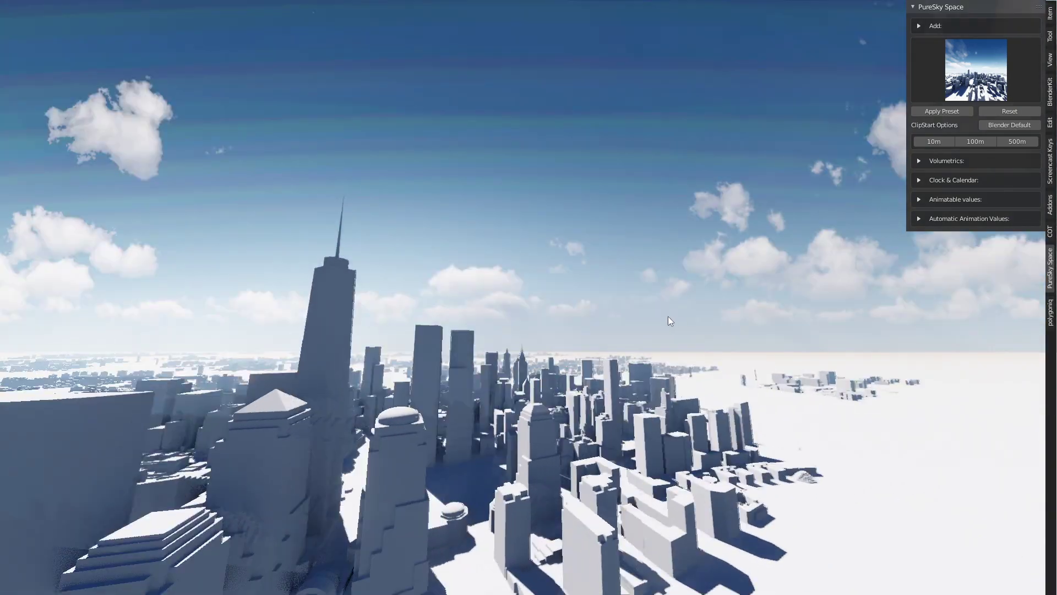
# - Fly over the city and up towards the sky with Walk Navigation, and cancel back to the starting view
pyautogui.press('F3')
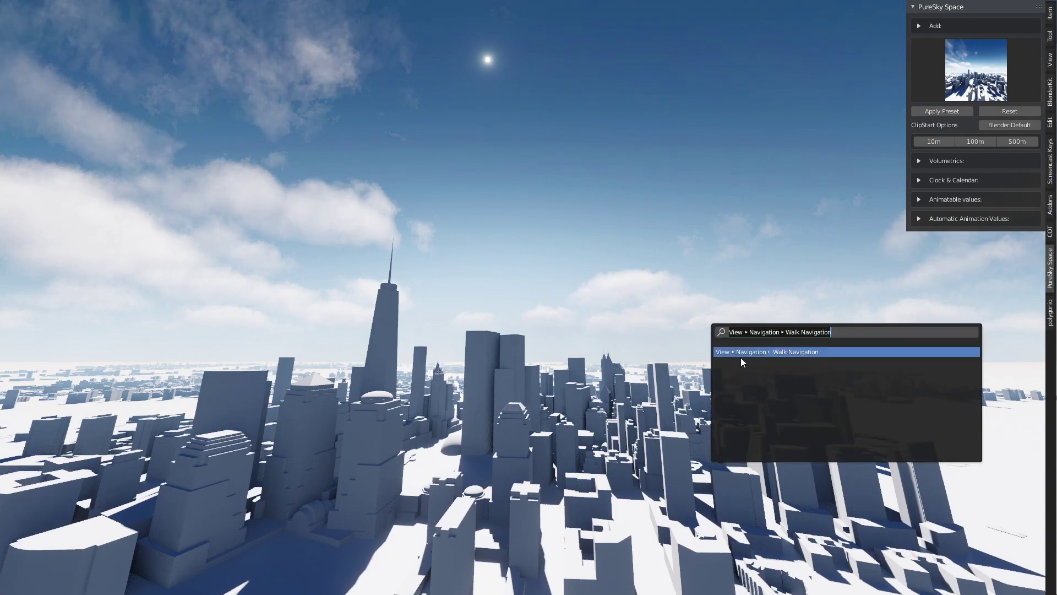
pyautogui.press('Return')
pyautogui.press('w')
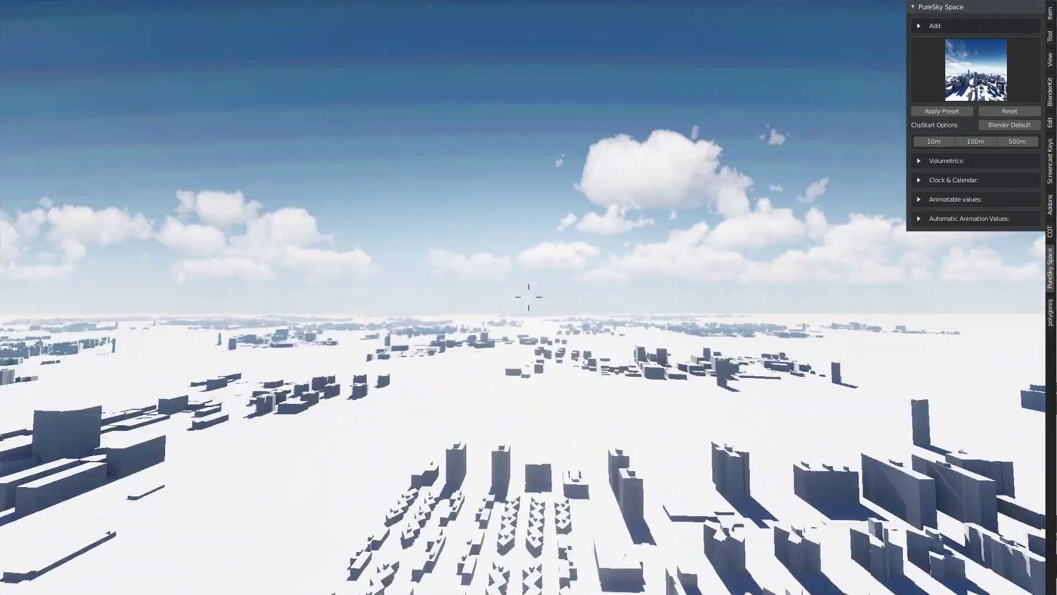
pyautogui.press('w')
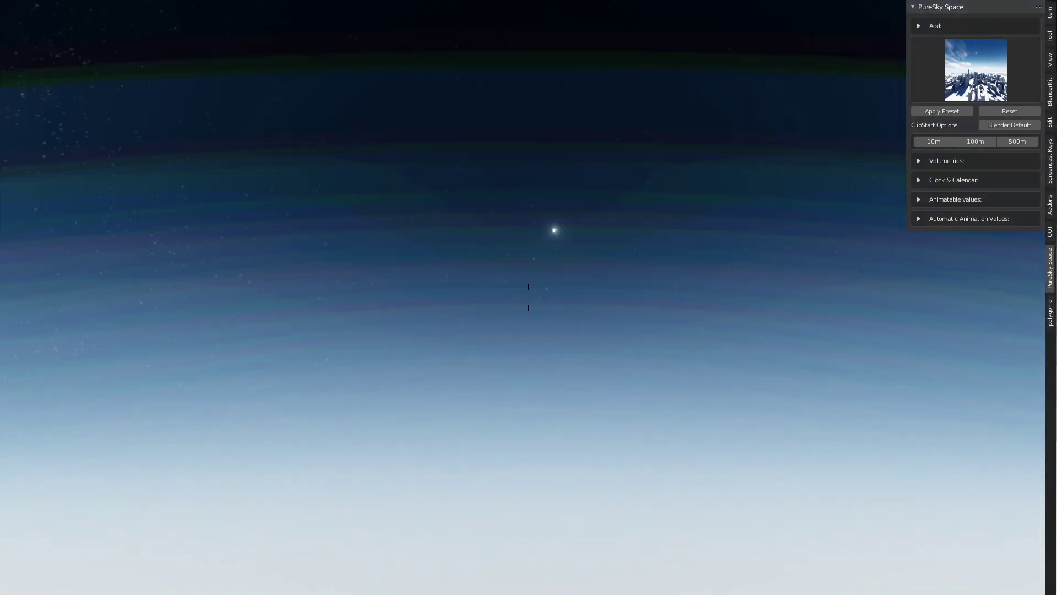
pyautogui.press('Escape')
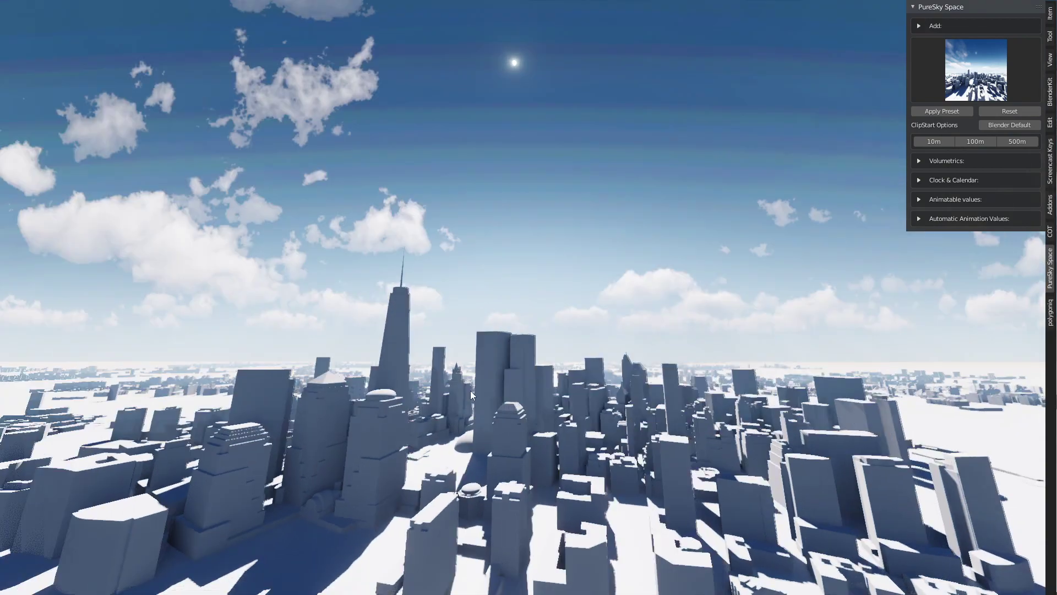
pyautogui.moveTo(471, 391); pyautogui.dragTo(489, 410, button='middle')
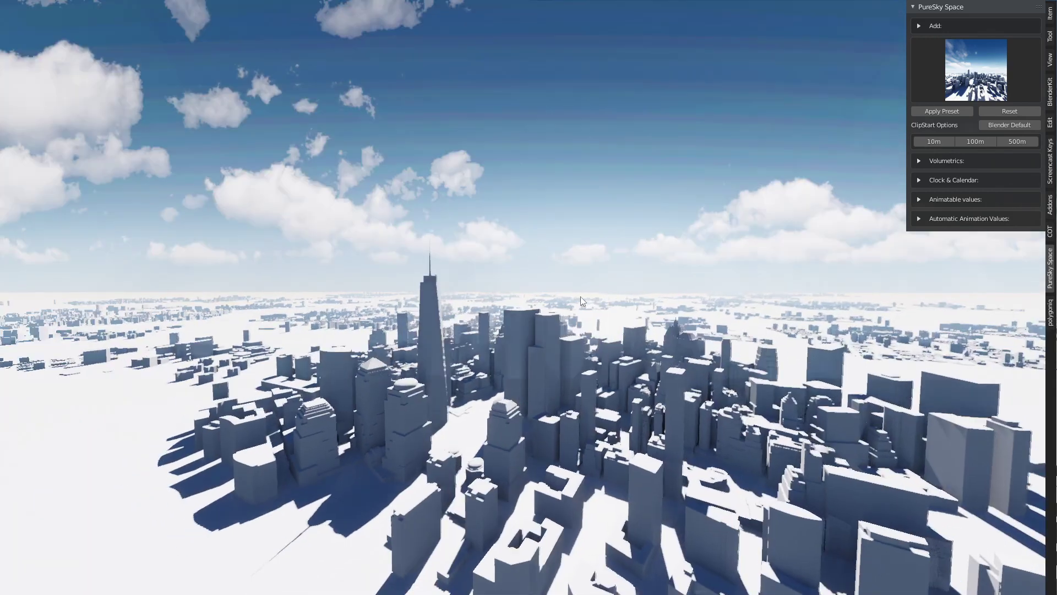
# - Set the PureSky volumetrics tile size to 4 px
pyautogui.click(919, 161)
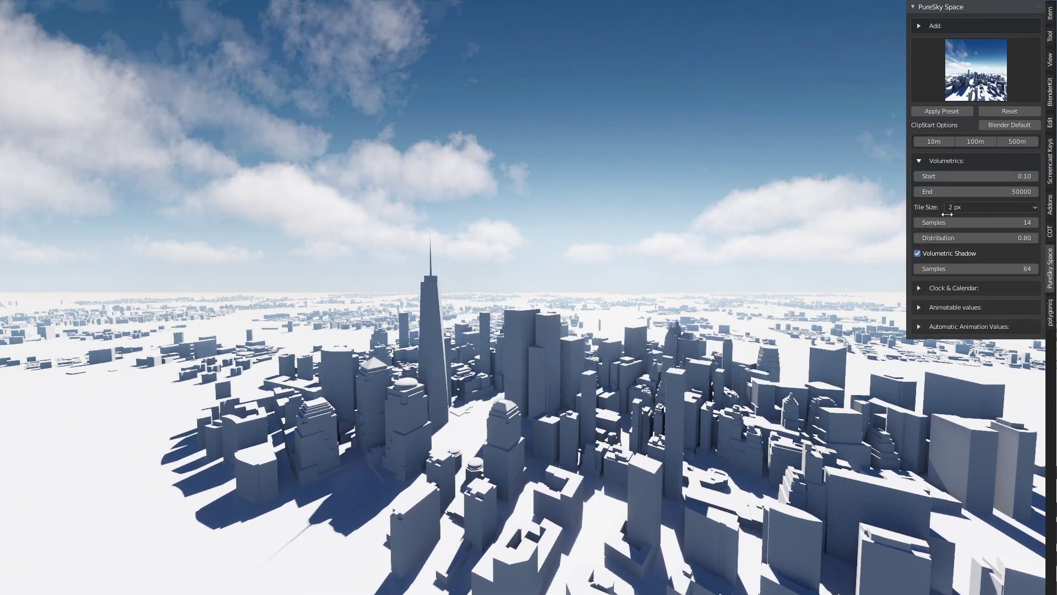
pyautogui.click(989, 208)
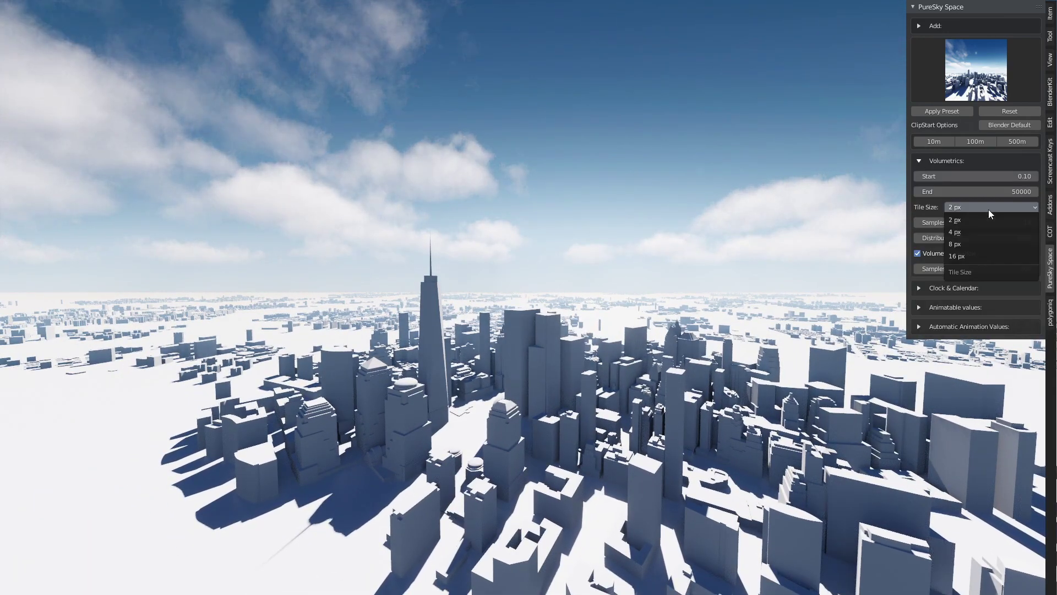
pyautogui.click(960, 231)
pyautogui.click(919, 160)
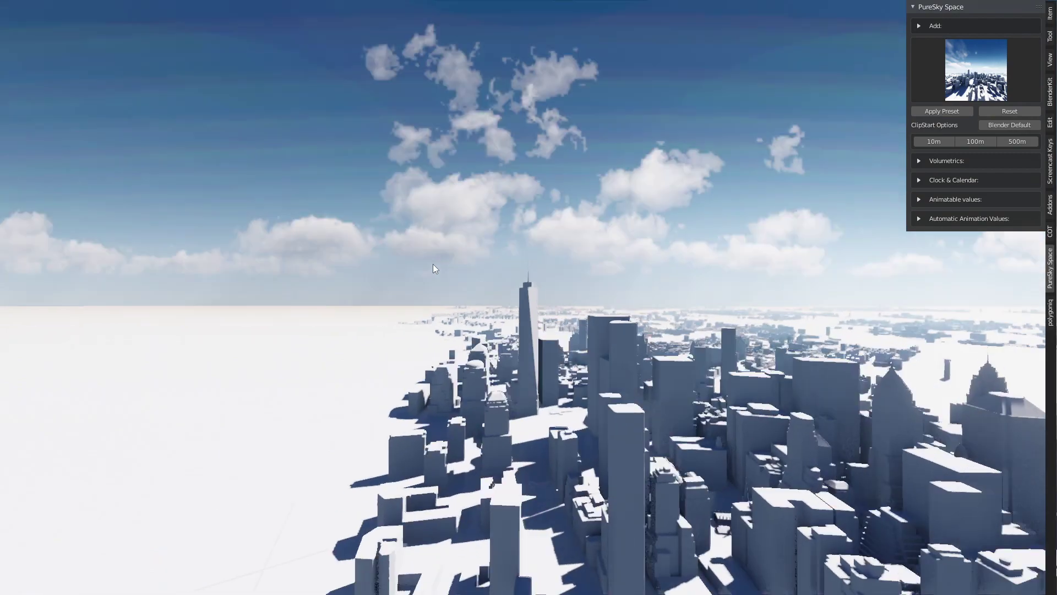
pyautogui.press('F3')
pyautogui.press('Escape')
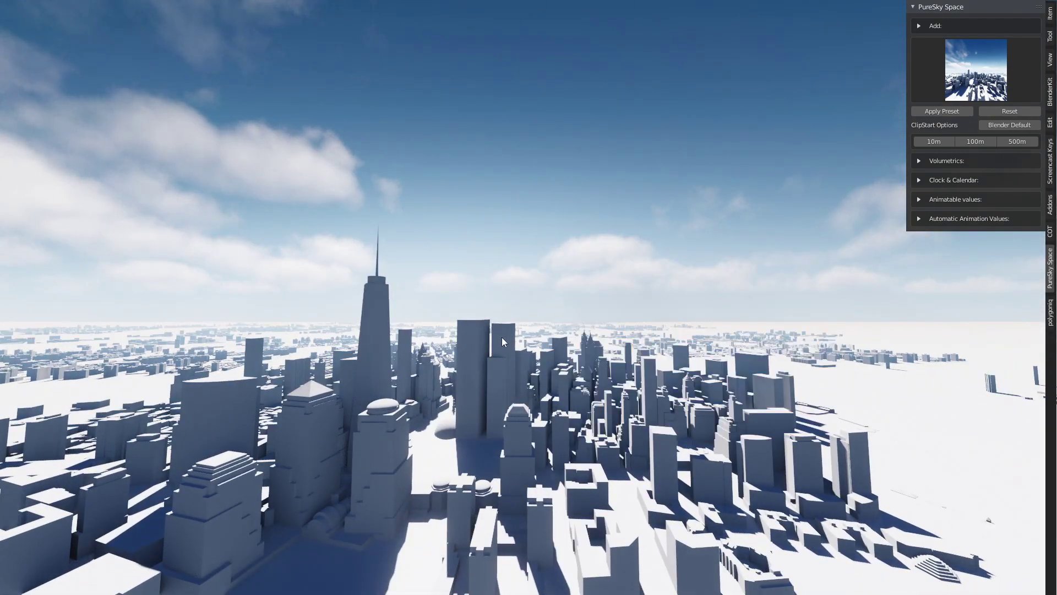
# - Check the Cycles render devices in the system preferences and return to the maximized viewport
pyautogui.hotkey('ctrl', 'alt', 'space')
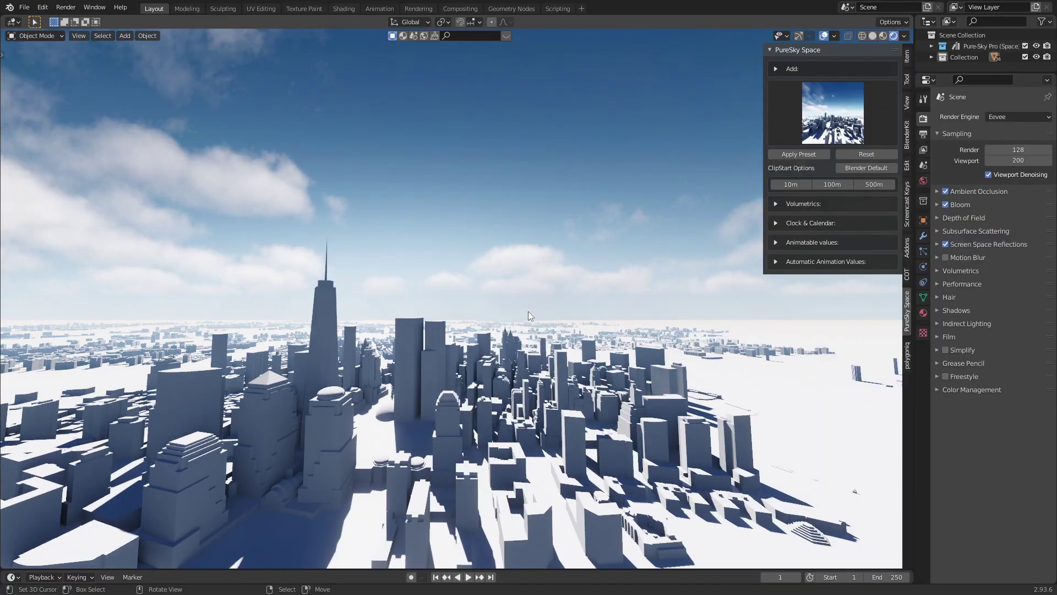
pyautogui.click(49, 10)
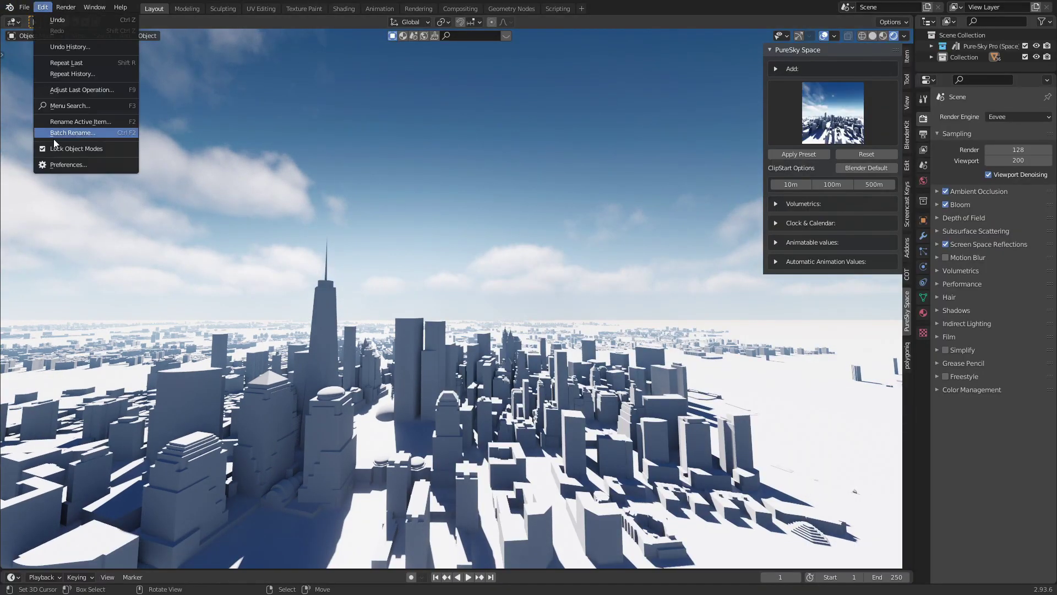
pyautogui.click(79, 167)
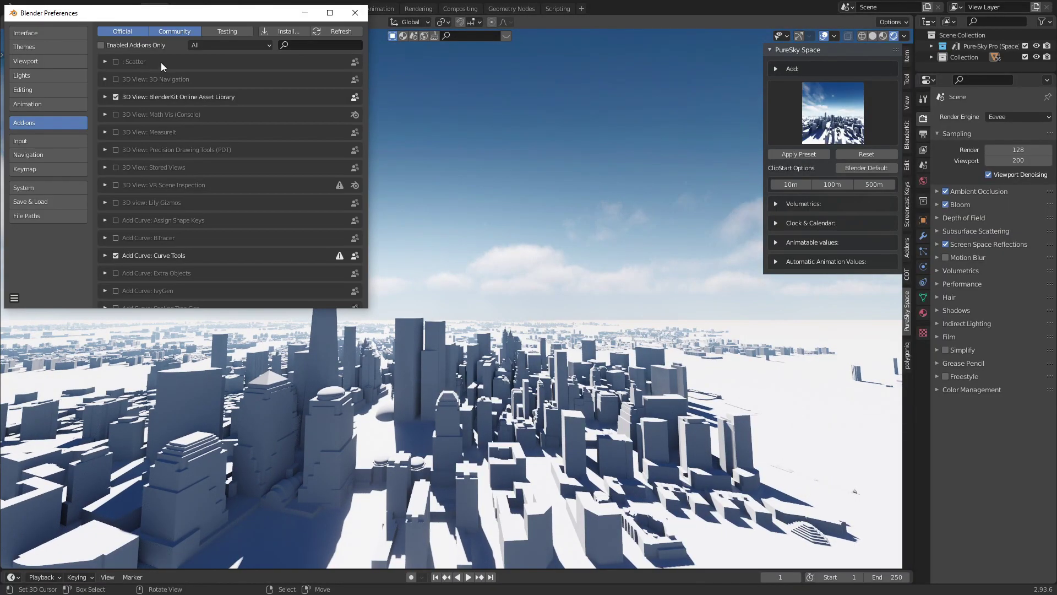
pyautogui.click(38, 188)
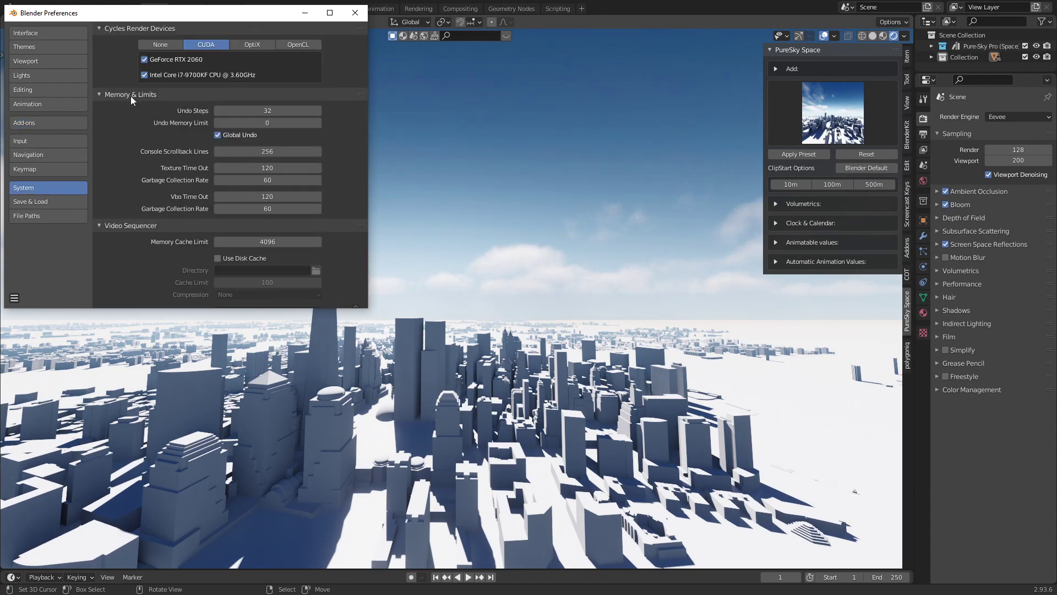
pyautogui.click(102, 98)
pyautogui.click(103, 108)
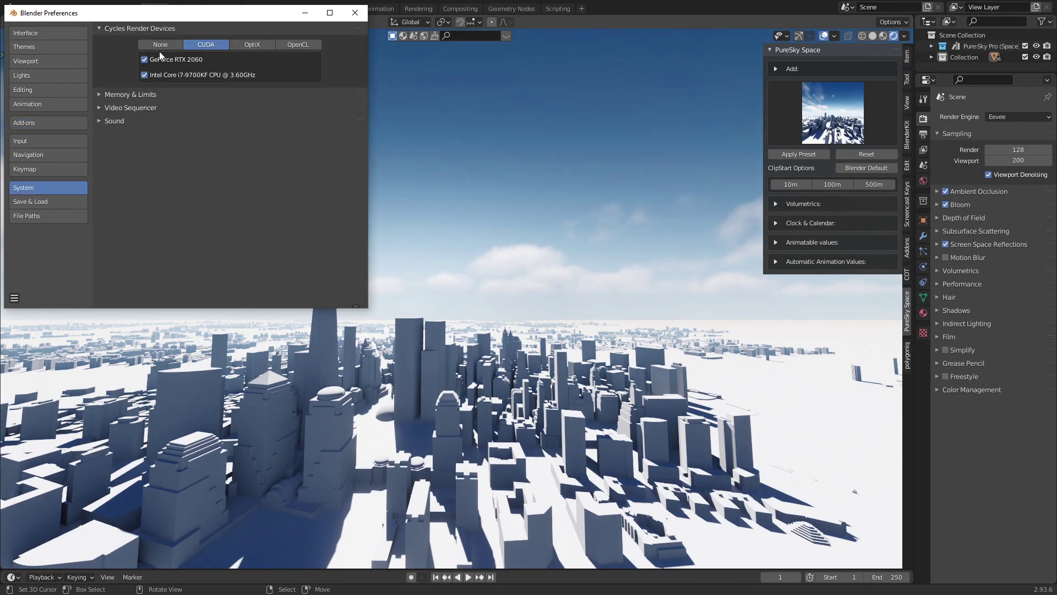
pyautogui.click(355, 13)
pyautogui.hotkey('ctrl', 'alt', 'space')
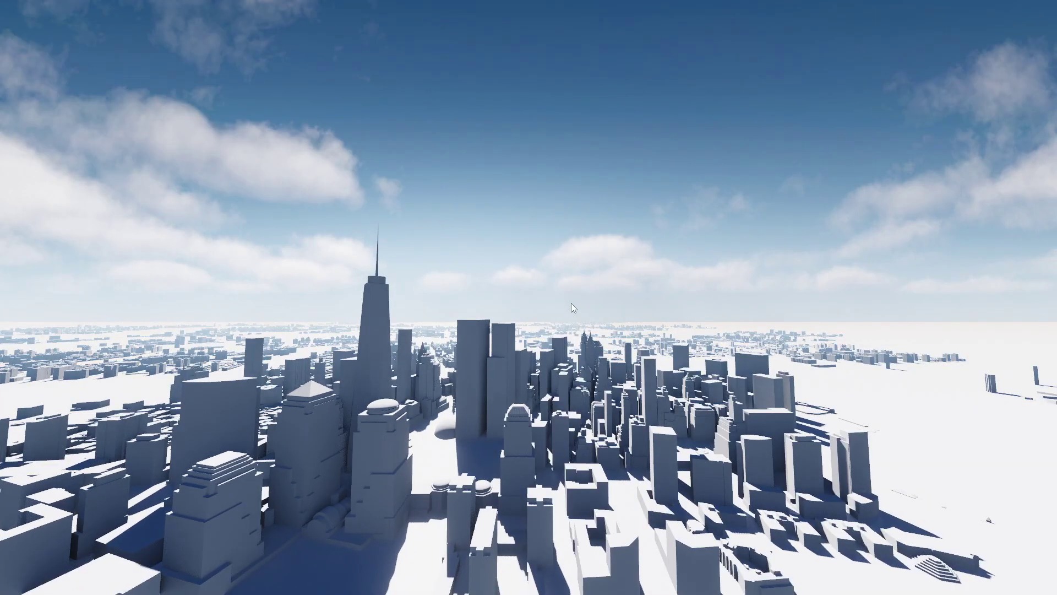
# - Review the Animatable values and the Automatic Animation Values of the PureSky add-on
pyautogui.press('n')
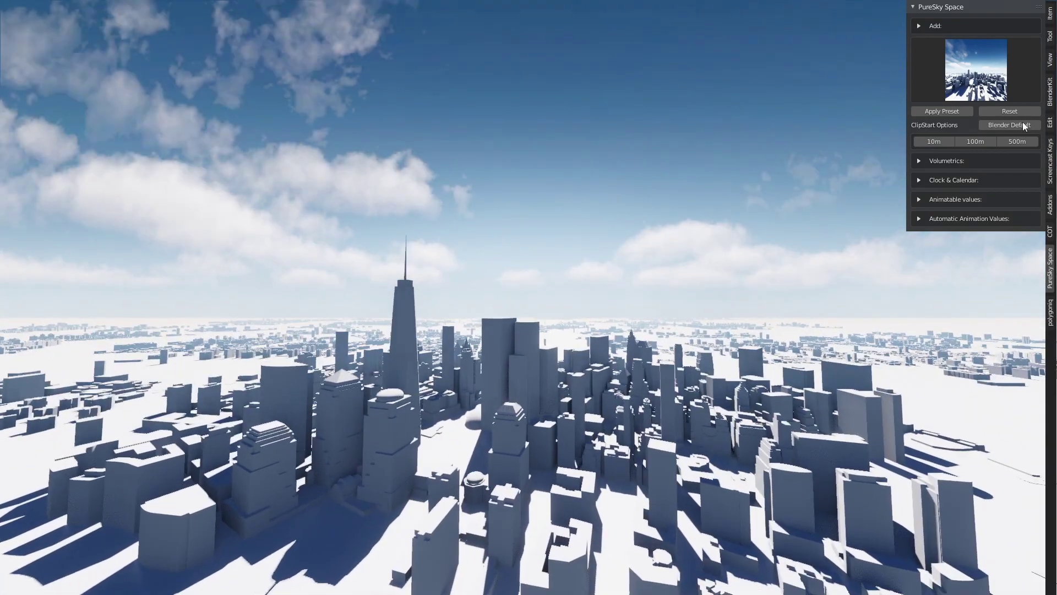
pyautogui.click(921, 198)
pyautogui.moveTo(1001, 234); pyautogui.dragTo(939, 233)
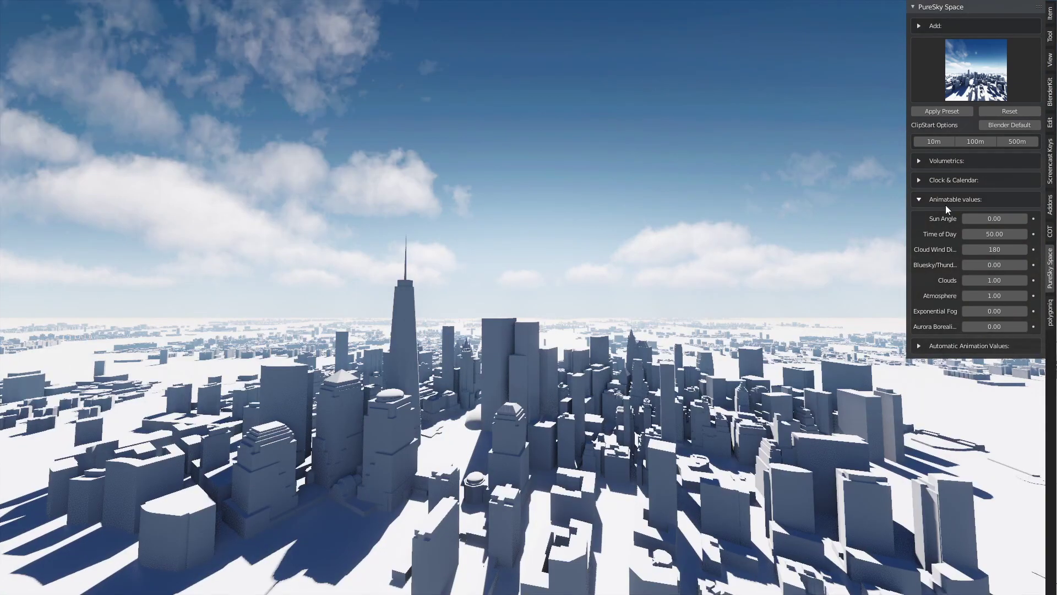
pyautogui.click(921, 198)
pyautogui.click(919, 219)
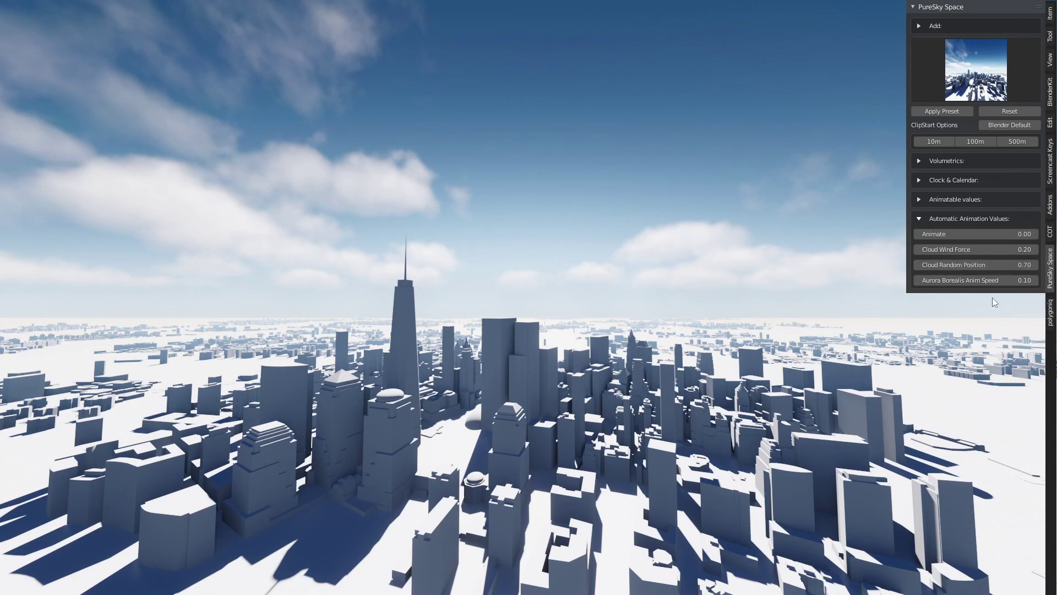
pyautogui.click(923, 218)
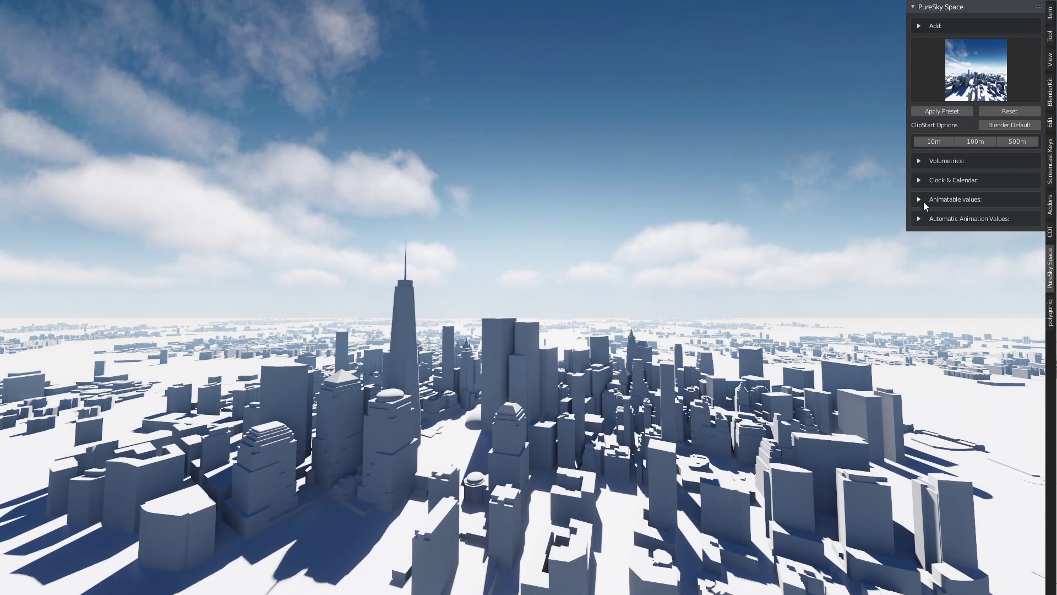
# - Try a sky Sun Angle of about -7.26 and cancel the change
pyautogui.click(921, 200)
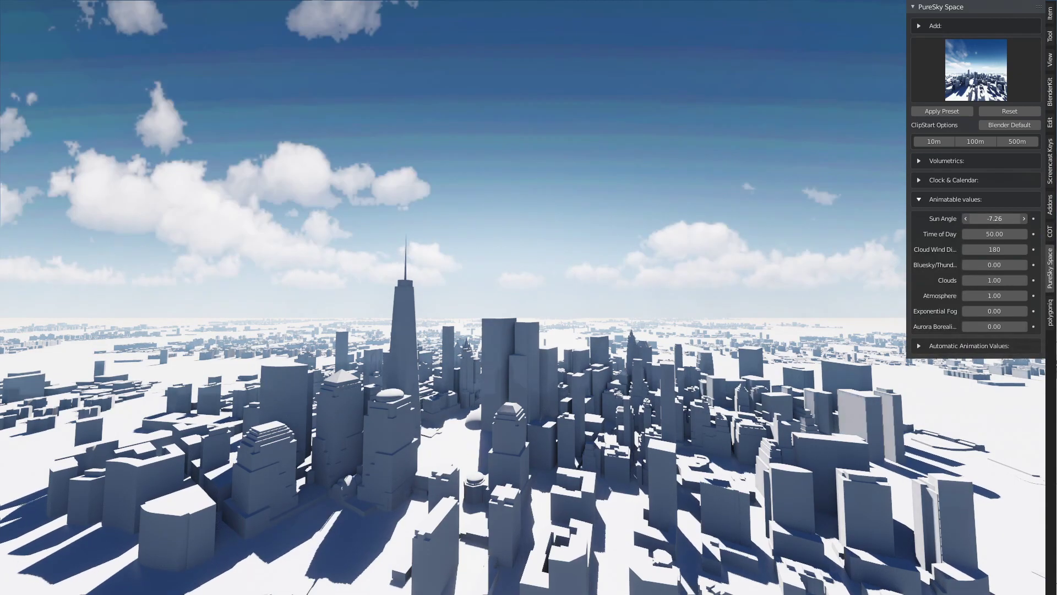
pyautogui.moveTo(994, 218); pyautogui.dragTo(947, 218)
pyautogui.rightClick(995, 218)
pyautogui.moveTo(514, 424); pyautogui.dragTo(527, 428, button='middle')
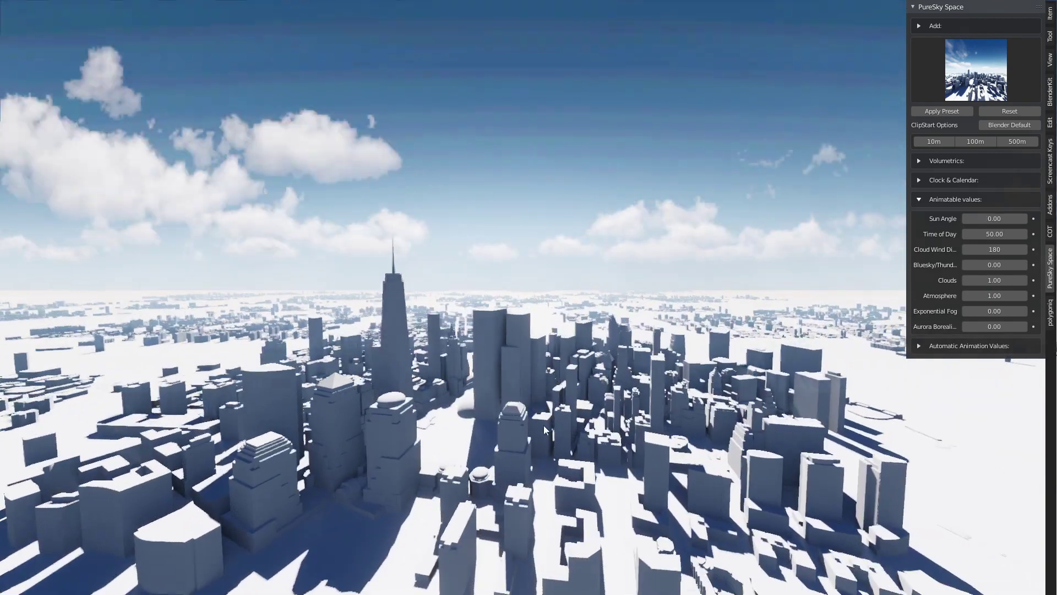
# - Lower the sky's Time of Day to about 7.79 and inspect the long shadows among the buildings
pyautogui.moveTo(475, 333); pyautogui.dragTo(500, 342, button='middle')
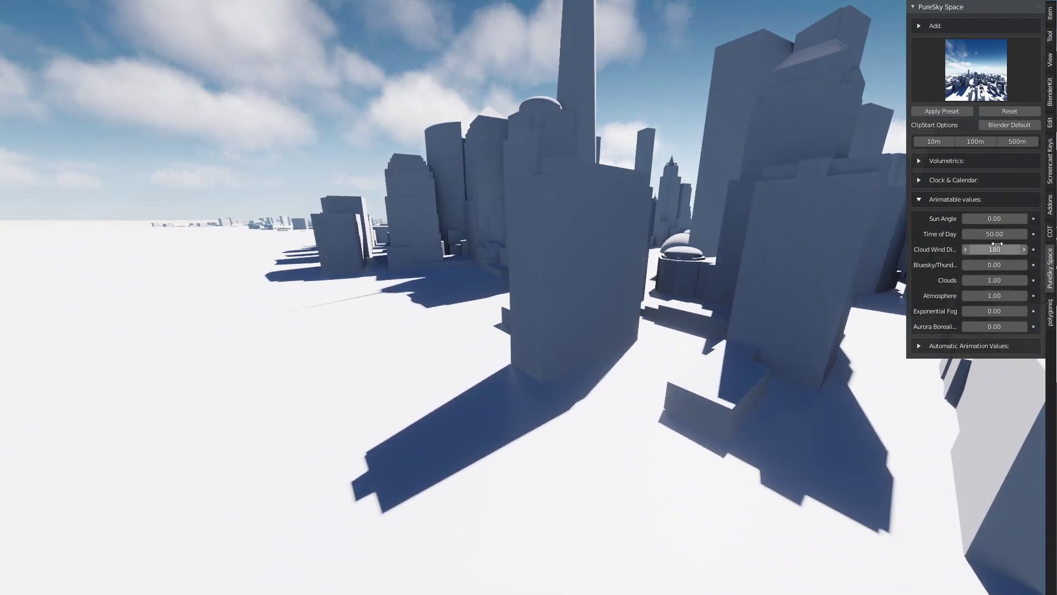
pyautogui.moveTo(994, 234); pyautogui.dragTo(941, 234)
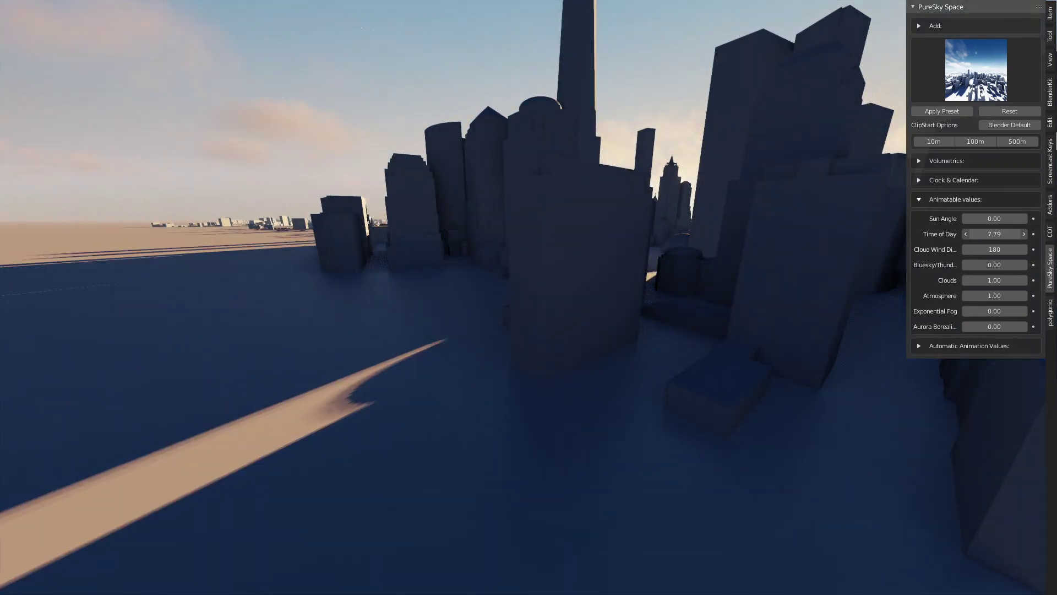
pyautogui.keyDown('shift'); pyautogui.moveTo(398, 405); pyautogui.dragTo(485, 338, button='middle'); pyautogui.keyUp('shift')
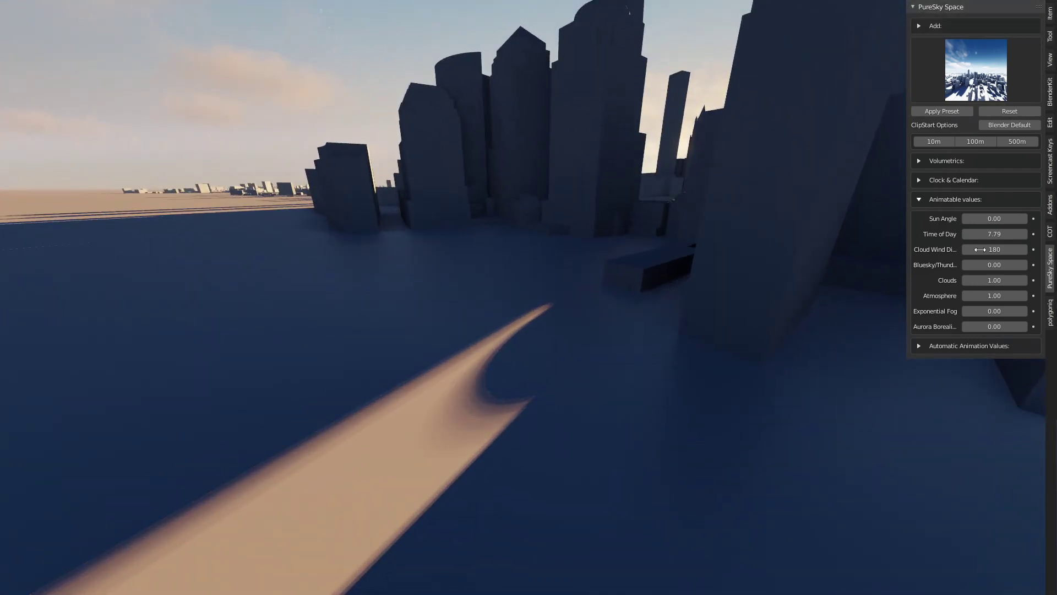
# - Raise the sky's Time of Day to 80
pyautogui.click(1010, 233)
pyautogui.press('Return')
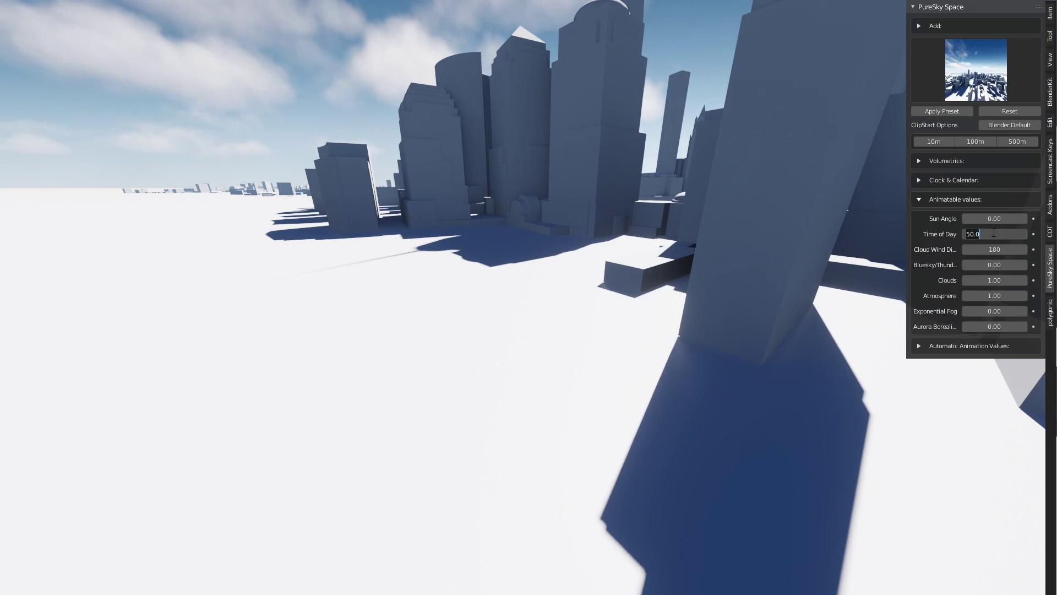
pyautogui.press('Return')
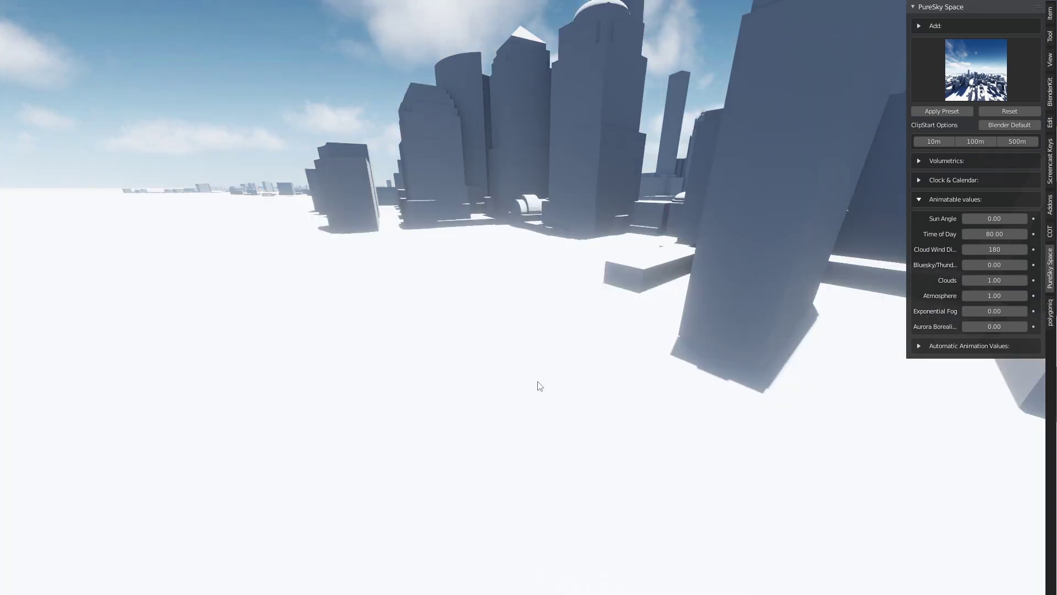
# - Inspect the shadows around the skyscrapers and set the sky's Time of Day to 50
pyautogui.keyDown('shift'); pyautogui.moveTo(559, 384); pyautogui.dragTo(517, 380, button='middle'); pyautogui.keyUp('shift')
pyautogui.scroll(2, 537, 360)
pyautogui.scroll(-3, 536, 343)
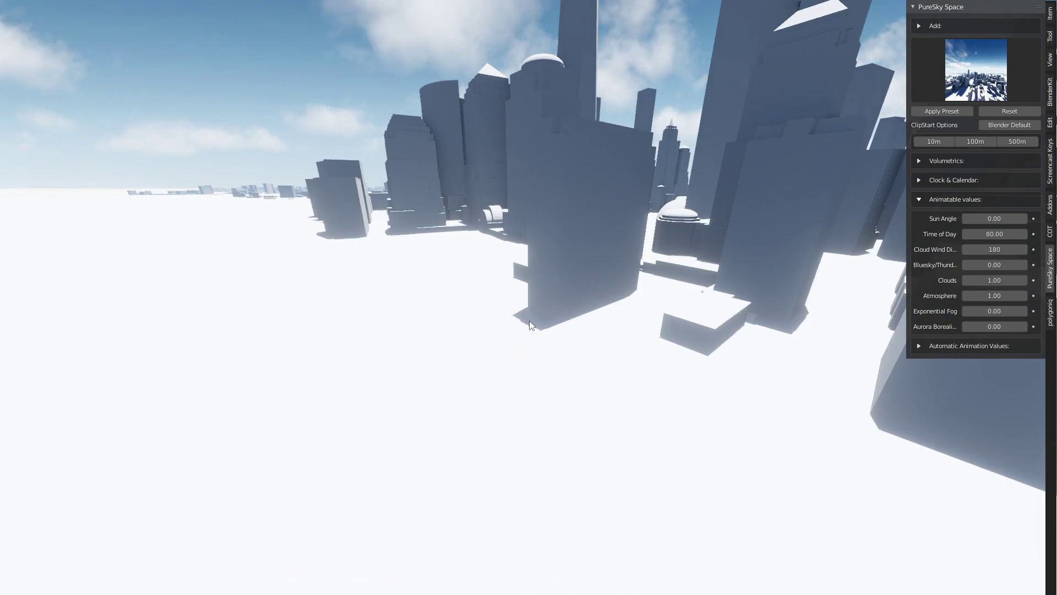
pyautogui.scroll(-2, 555, 150)
pyautogui.keyDown('shift'); pyautogui.moveTo(555, 151); pyautogui.dragTo(511, 358, button='middle'); pyautogui.keyUp('shift')
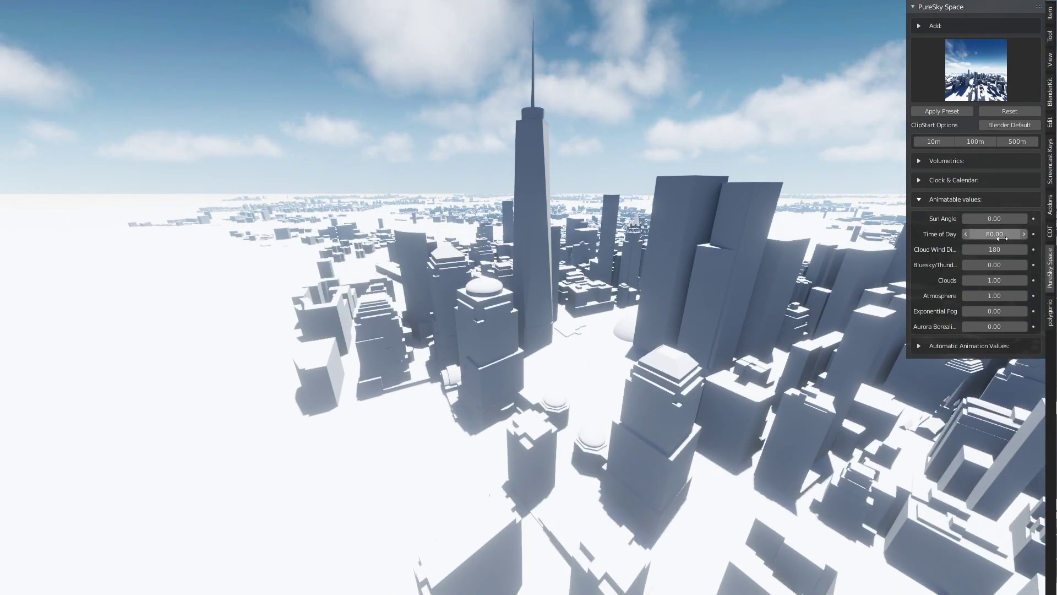
pyautogui.write('0')
pyautogui.press('Return')
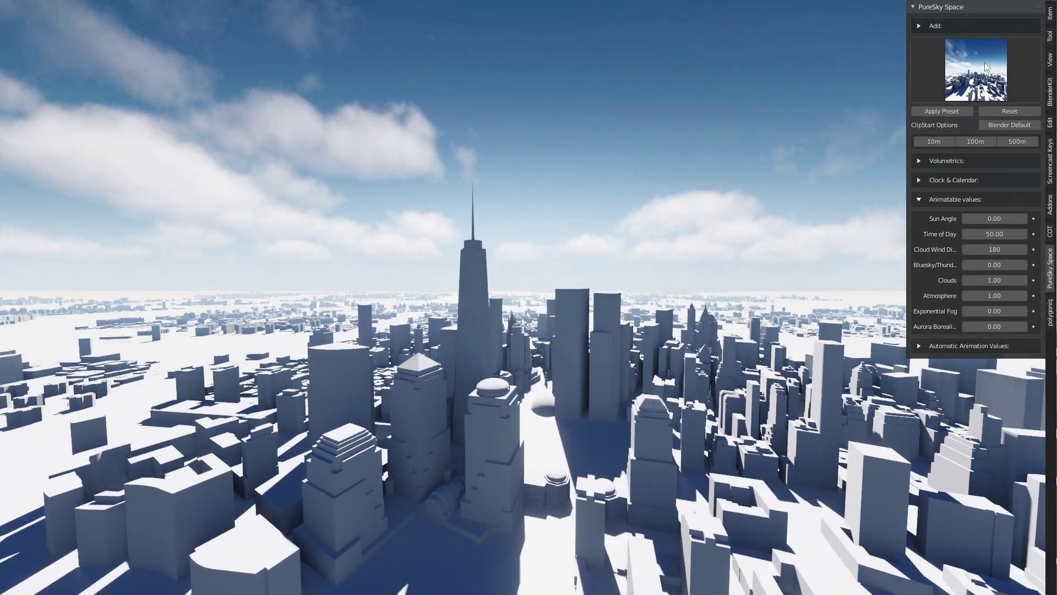
# - Apply the first sky preset in the PureSky thumbnail gallery to the scene
pyautogui.click(985, 66)
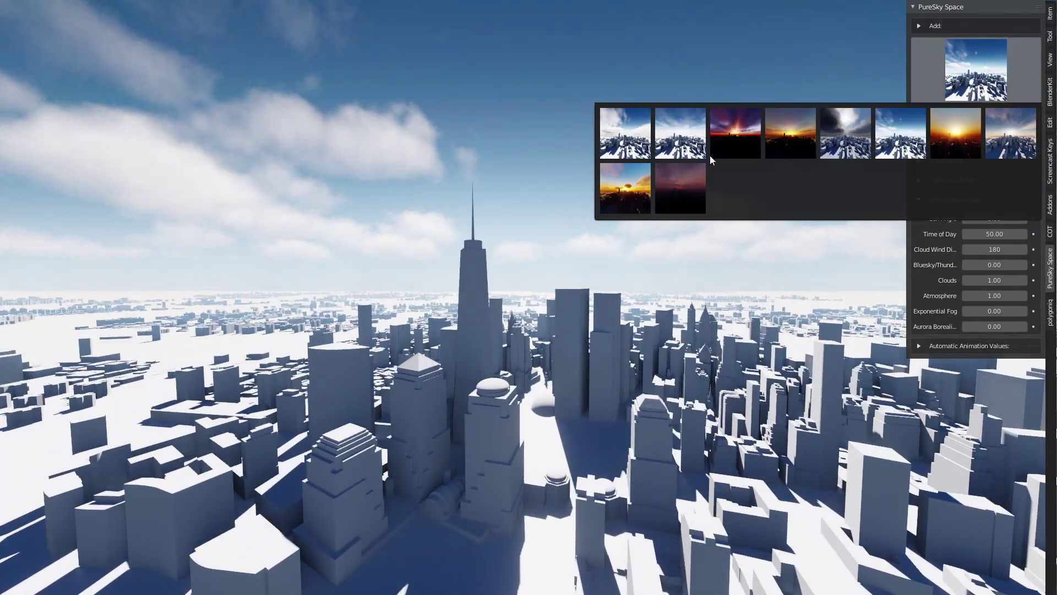
pyautogui.click(633, 135)
pyautogui.click(925, 109)
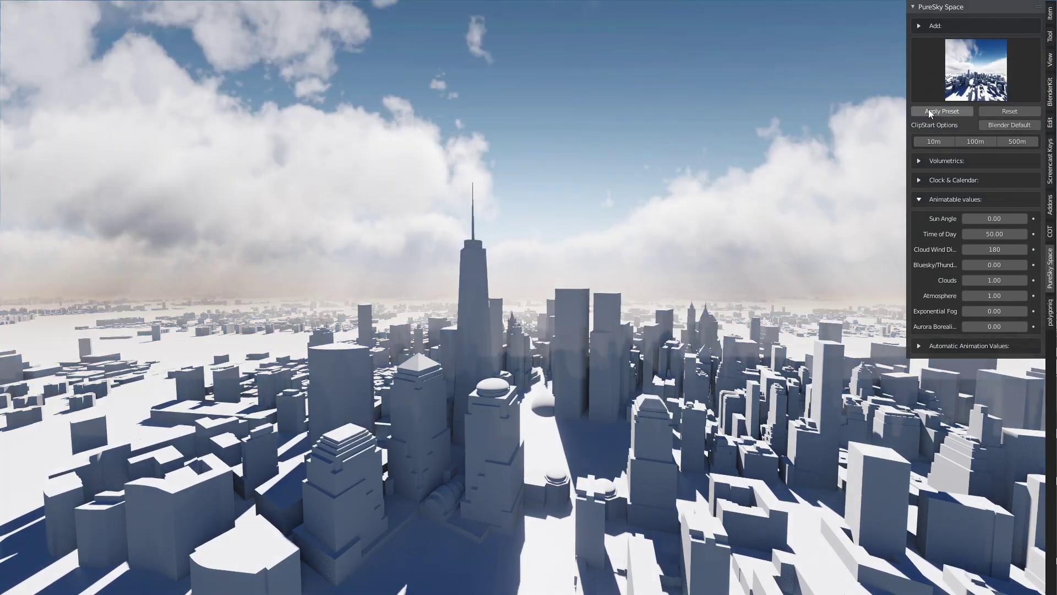
pyautogui.moveTo(586, 245); pyautogui.dragTo(568, 238, button='middle')
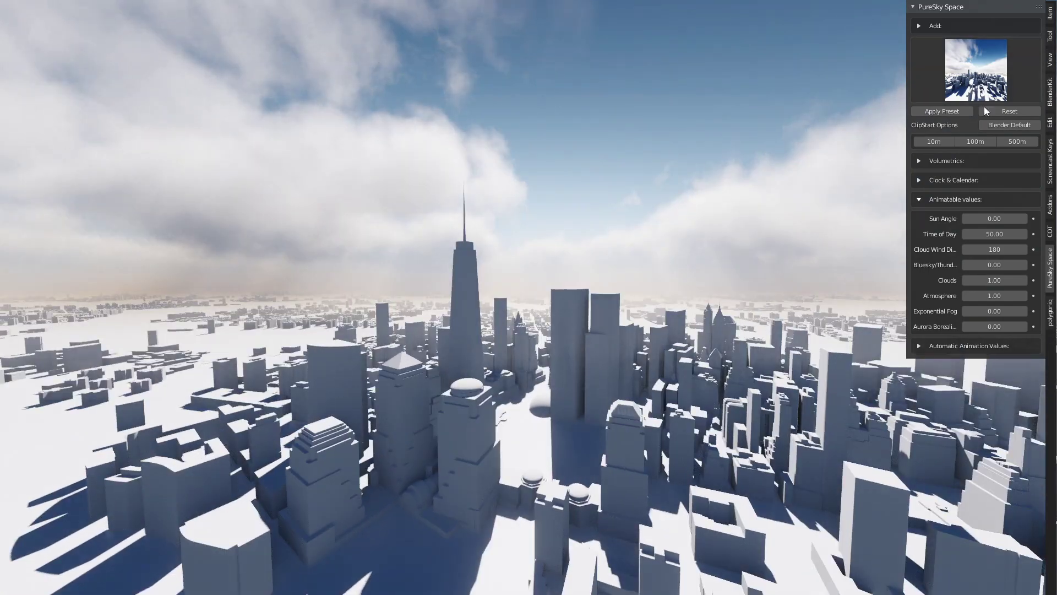
# - Collapse the animatable values, restore the full interface from the maximized viewport and expand the Volume settings of the Pure-Sky Pro world
pyautogui.click(923, 200)
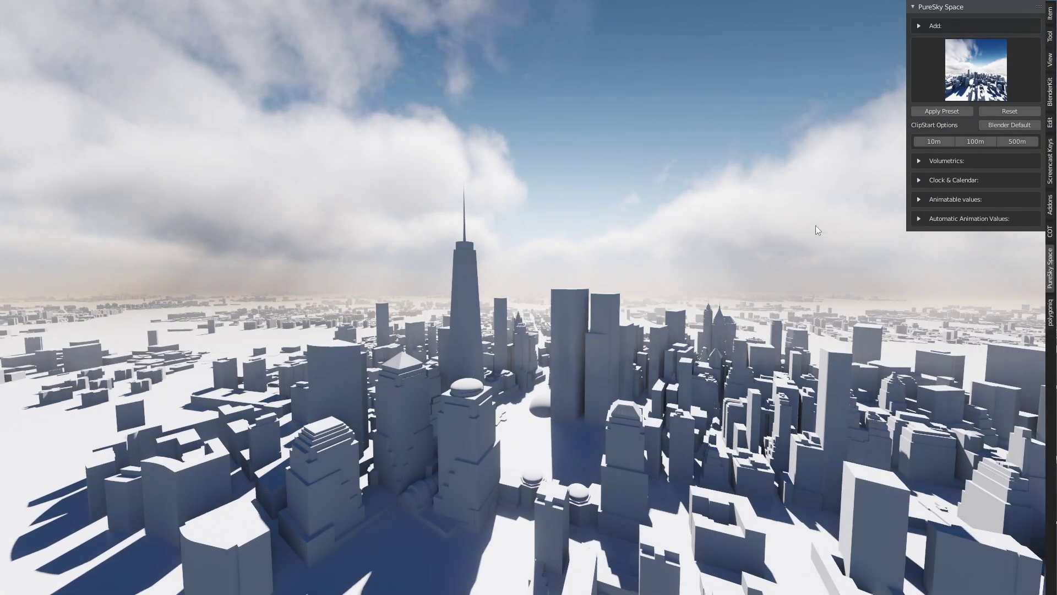
pyautogui.hotkey('ctrl', 'alt', 'space')
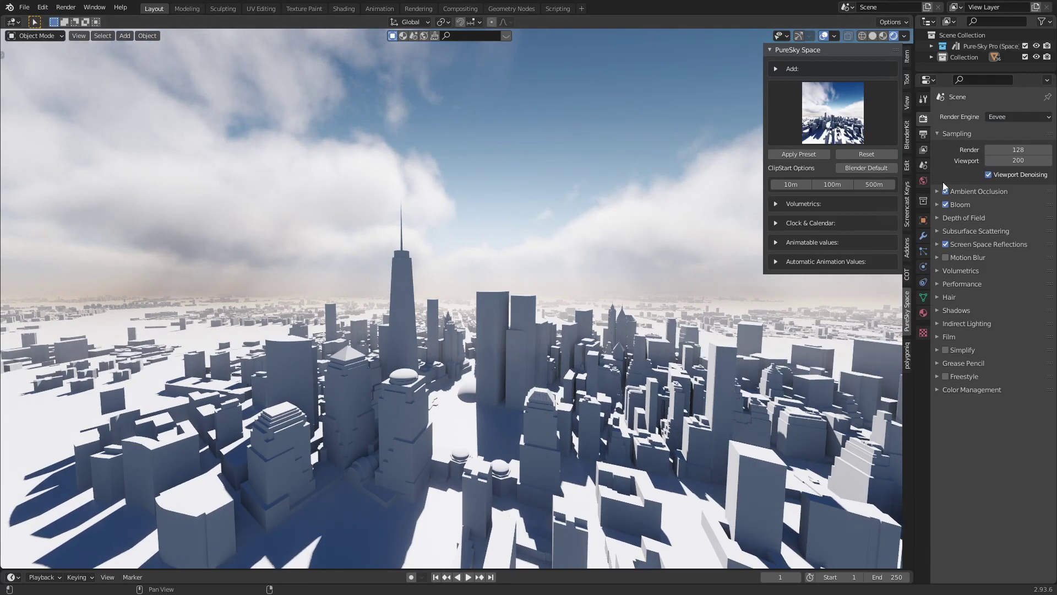
pyautogui.click(936, 134)
pyautogui.click(923, 180)
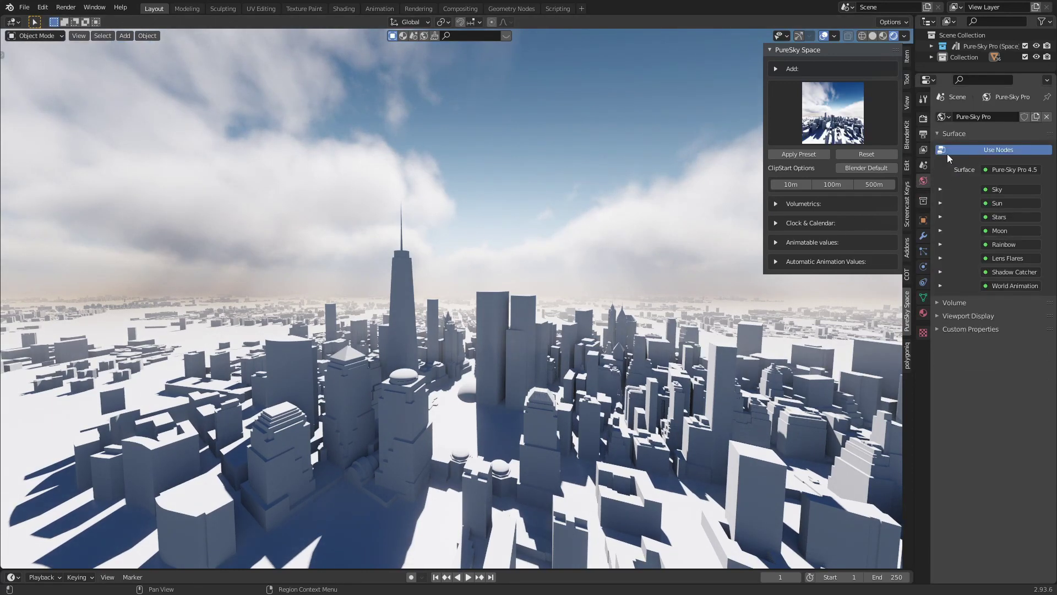
pyautogui.click(943, 302)
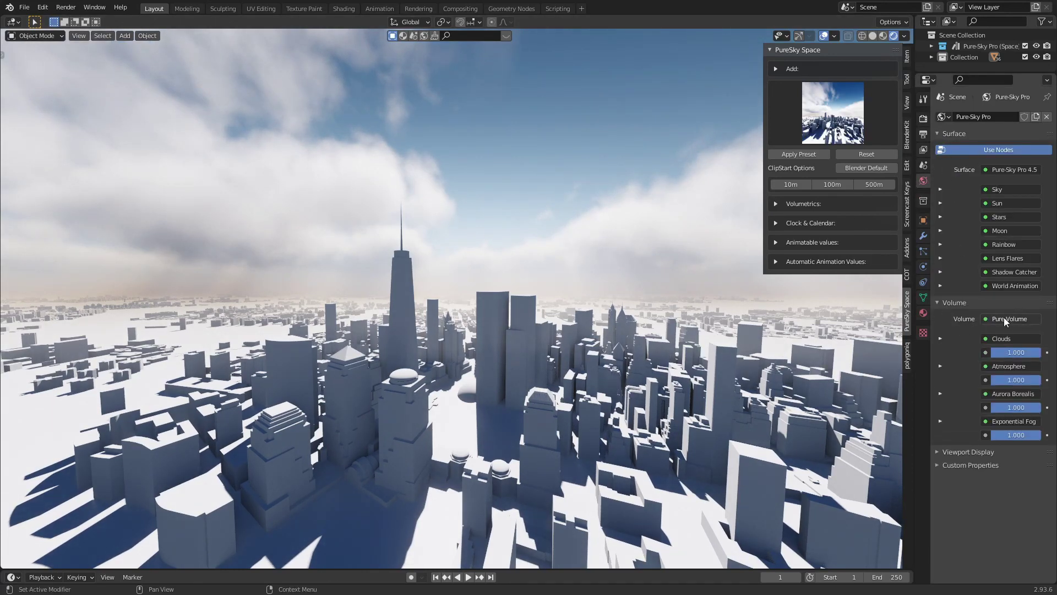
# - Examine the Clouds settings of the world's Pure-Volume shader, from the colors and size down to altitude, and collapse them again
pyautogui.click(940, 338)
pyautogui.scroll(-3, 991, 458)
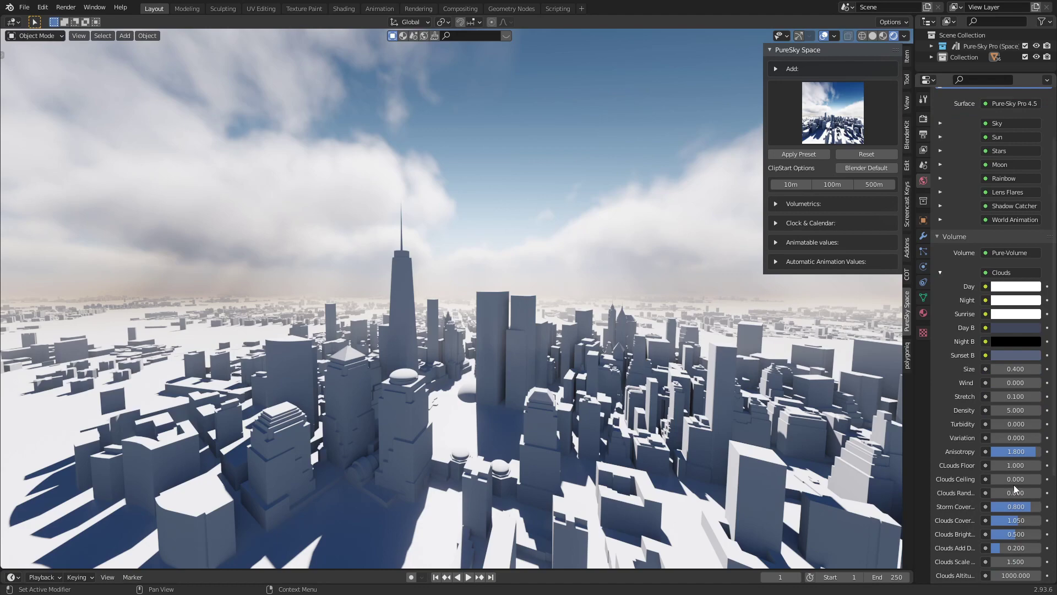
pyautogui.moveTo(1011, 369); pyautogui.dragTo(1049, 383)
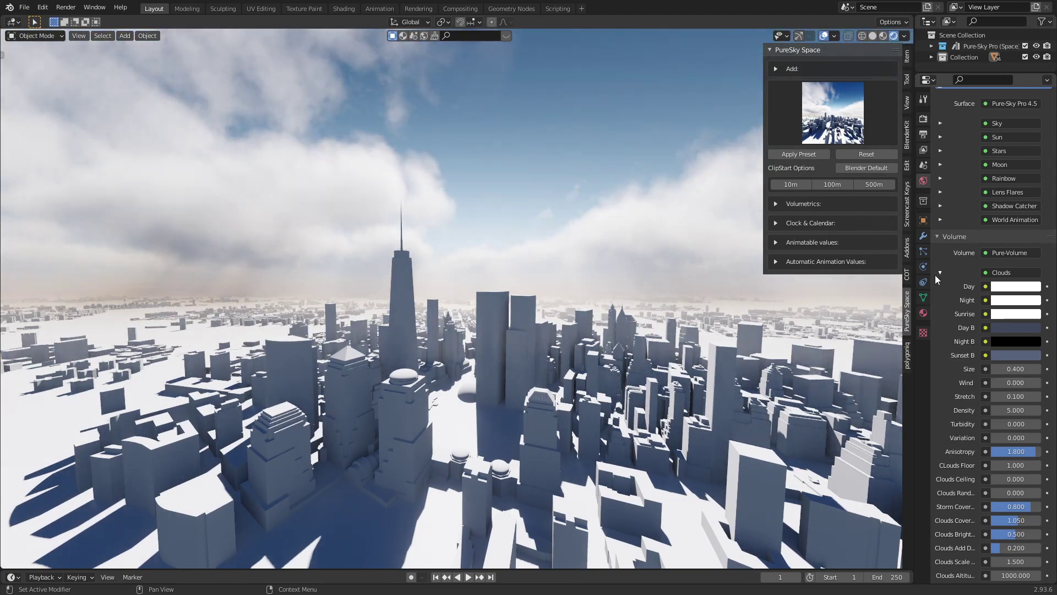
pyautogui.click(940, 273)
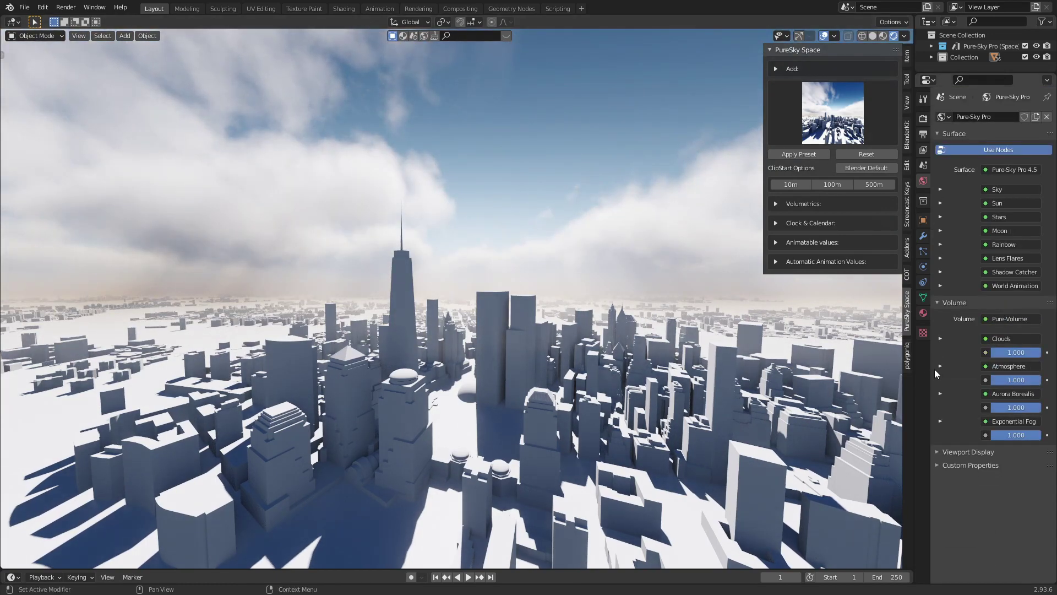